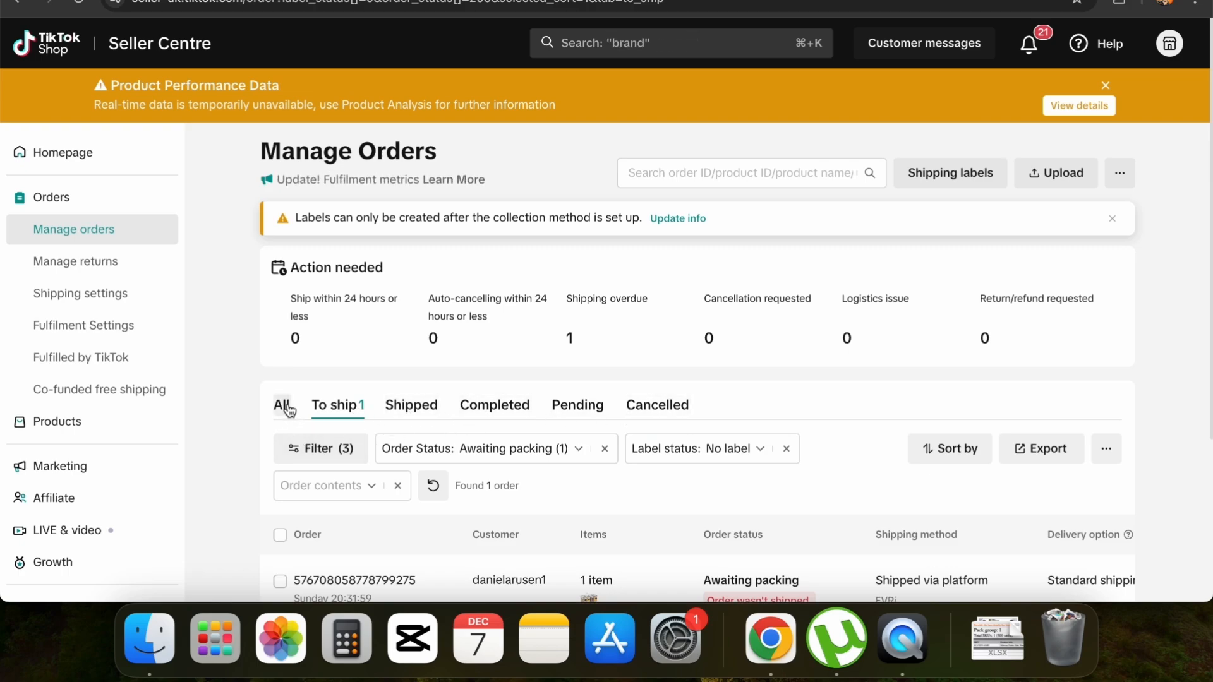
Examine the To ship order's customer, item, order status, shipping method and delivery option details
scroll(289, 411, up, 5)
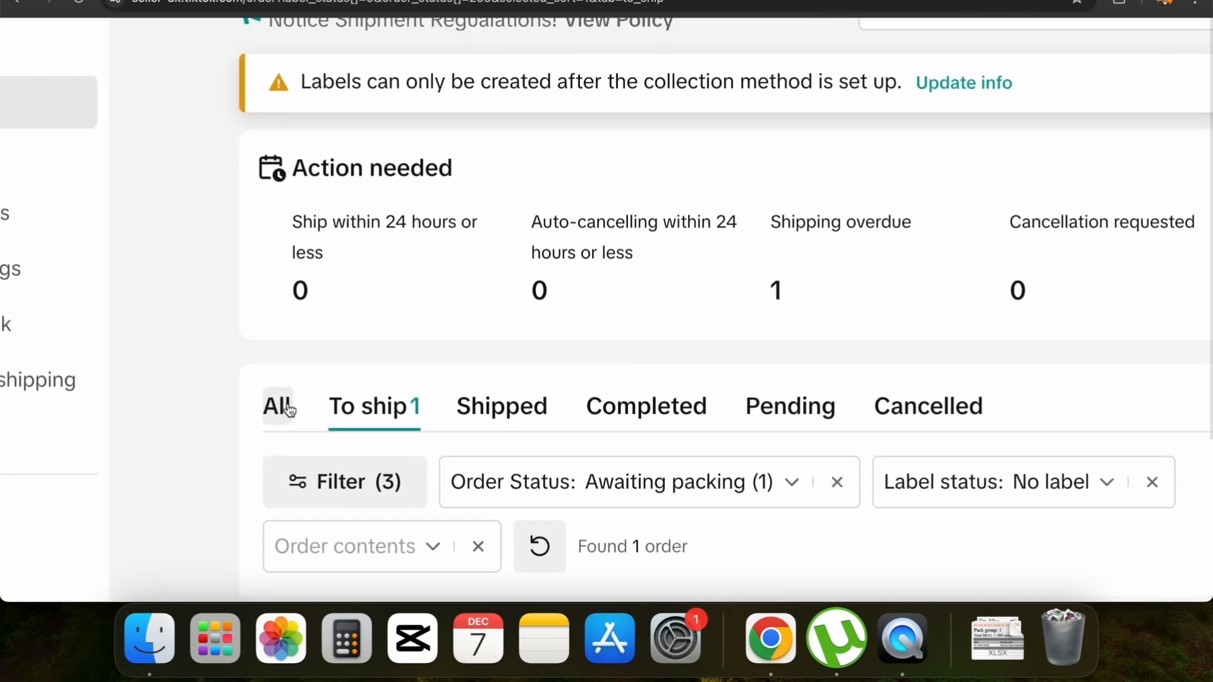
scroll(289, 410, right, 2)
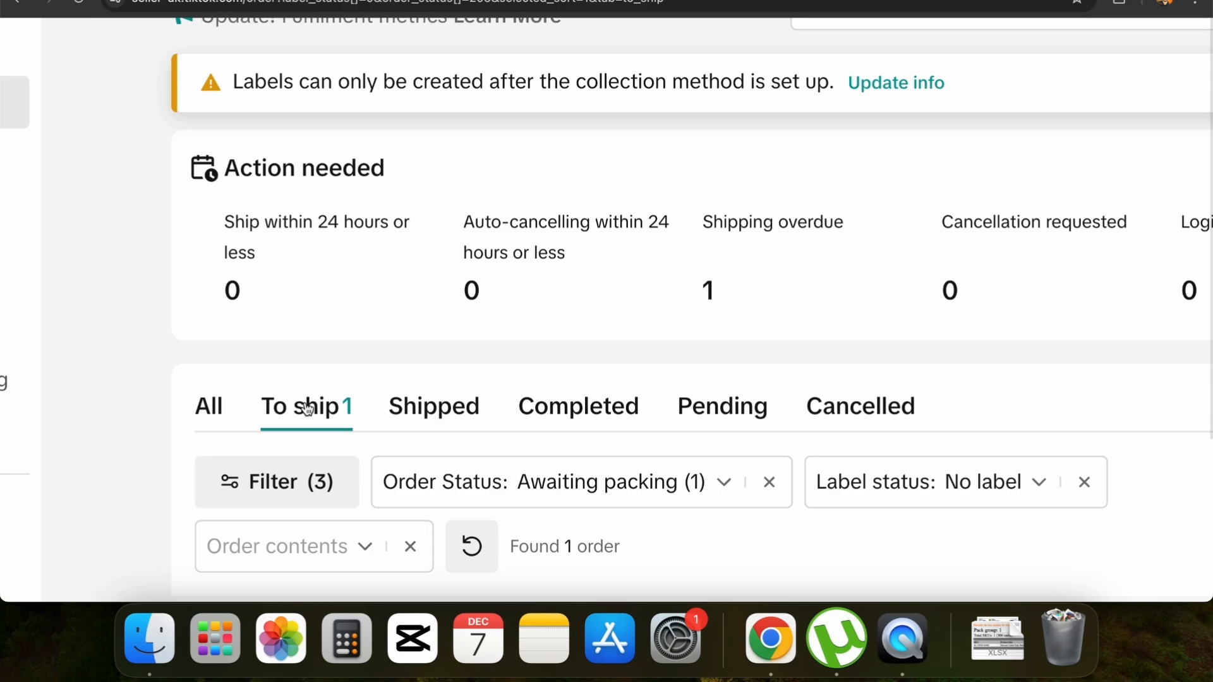
scroll(307, 409, down, 5)
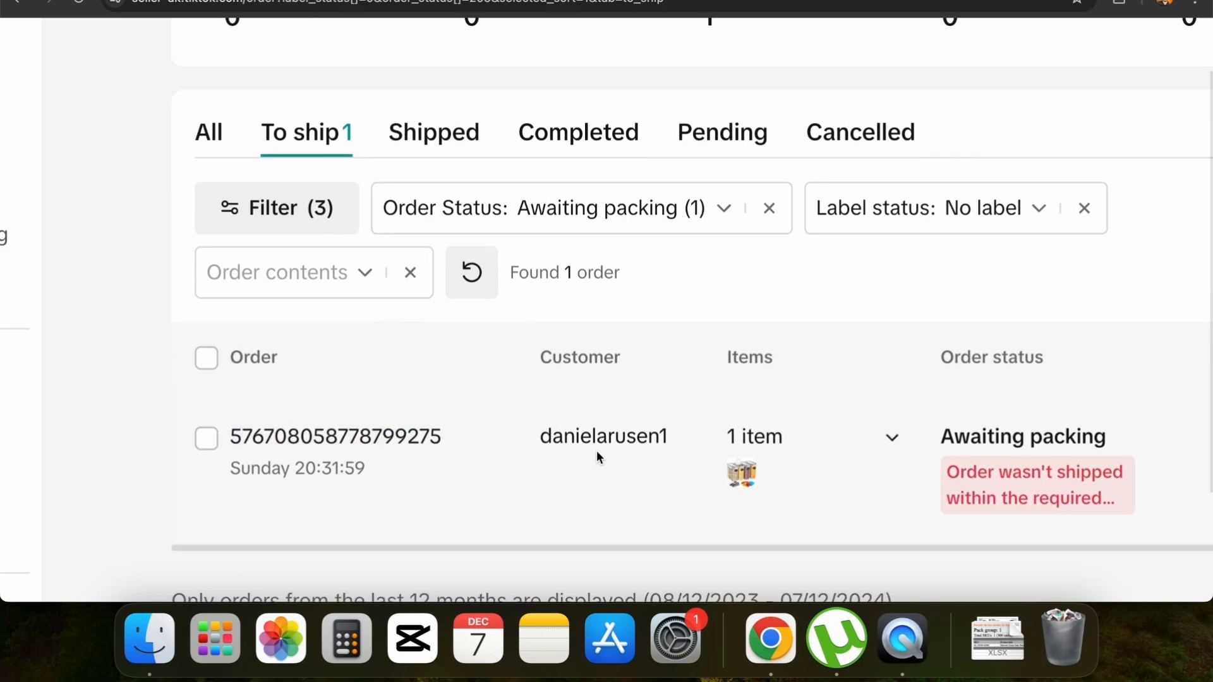
scroll(643, 450, right, 5)
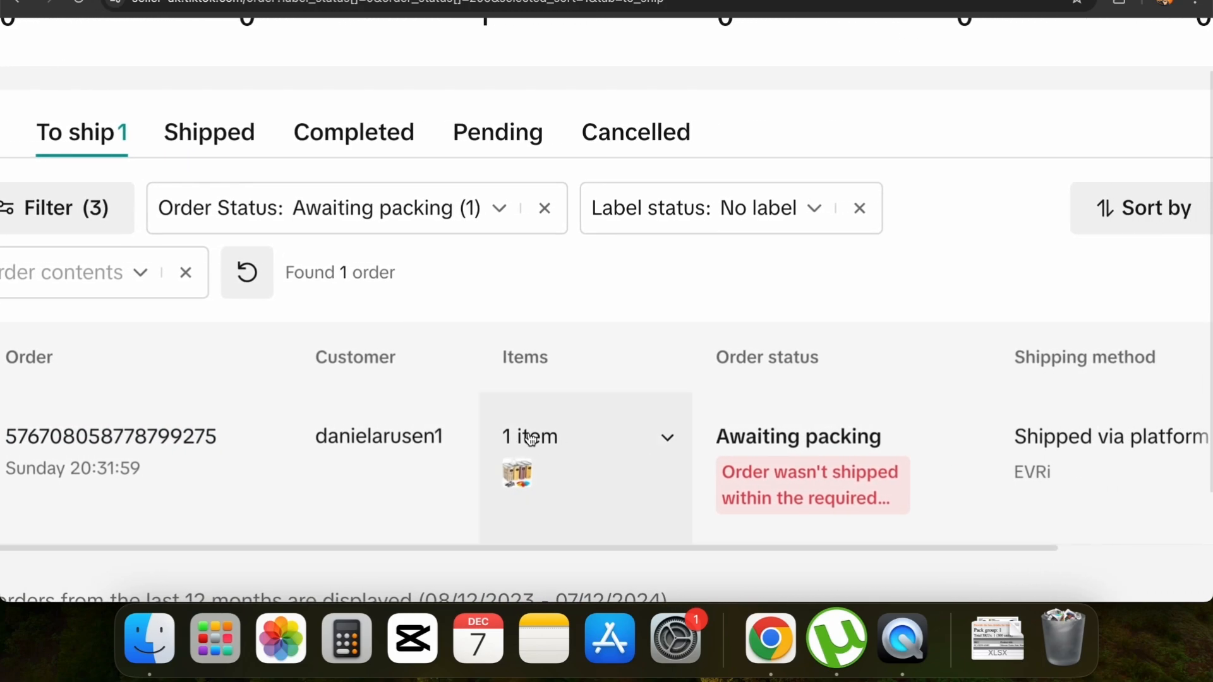
scroll(759, 436, right, 3)
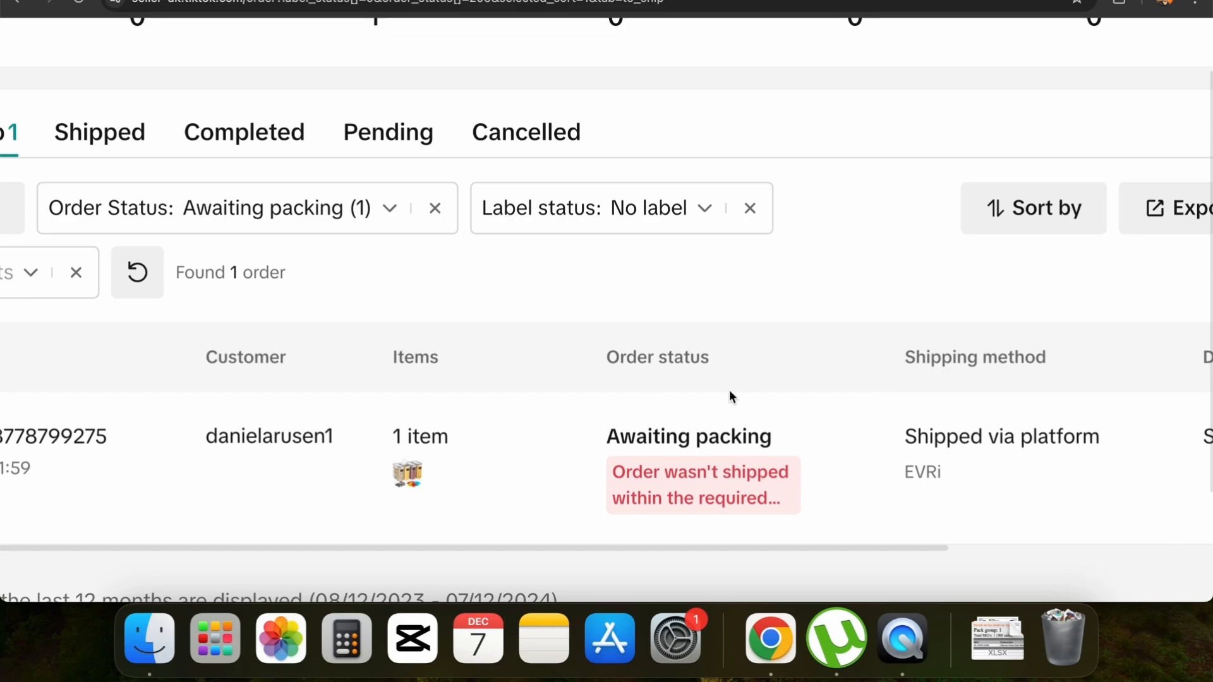
mouse_move(708, 467)
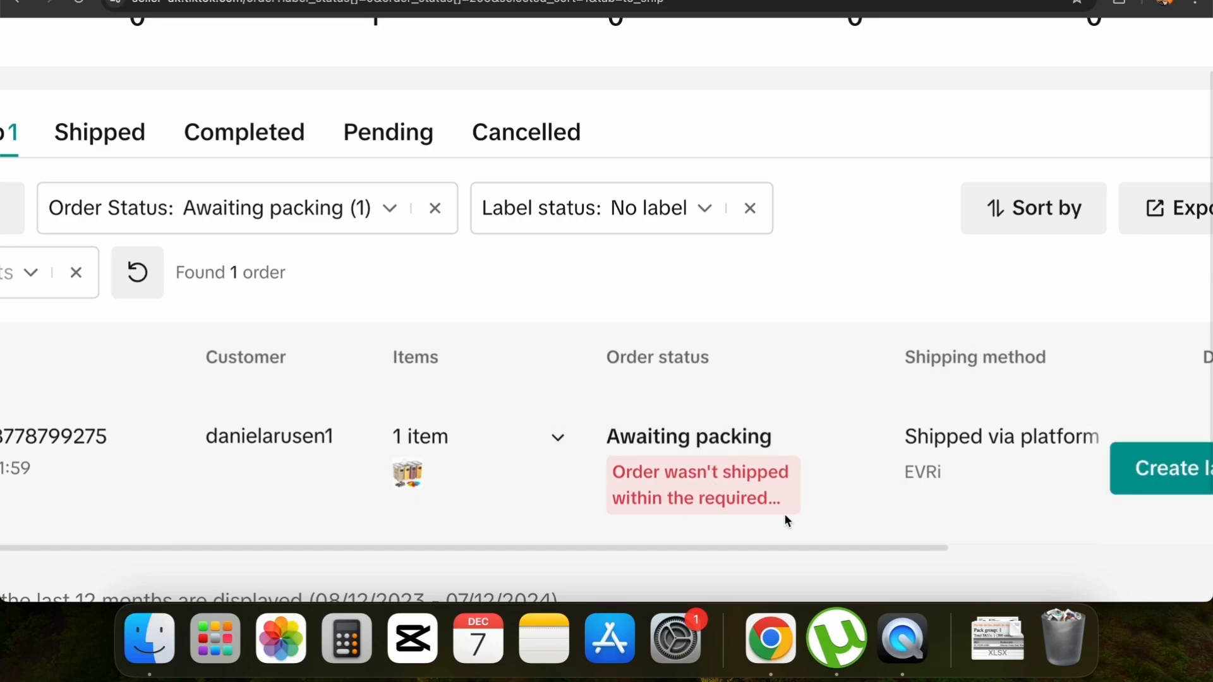
scroll(784, 514, right, 3)
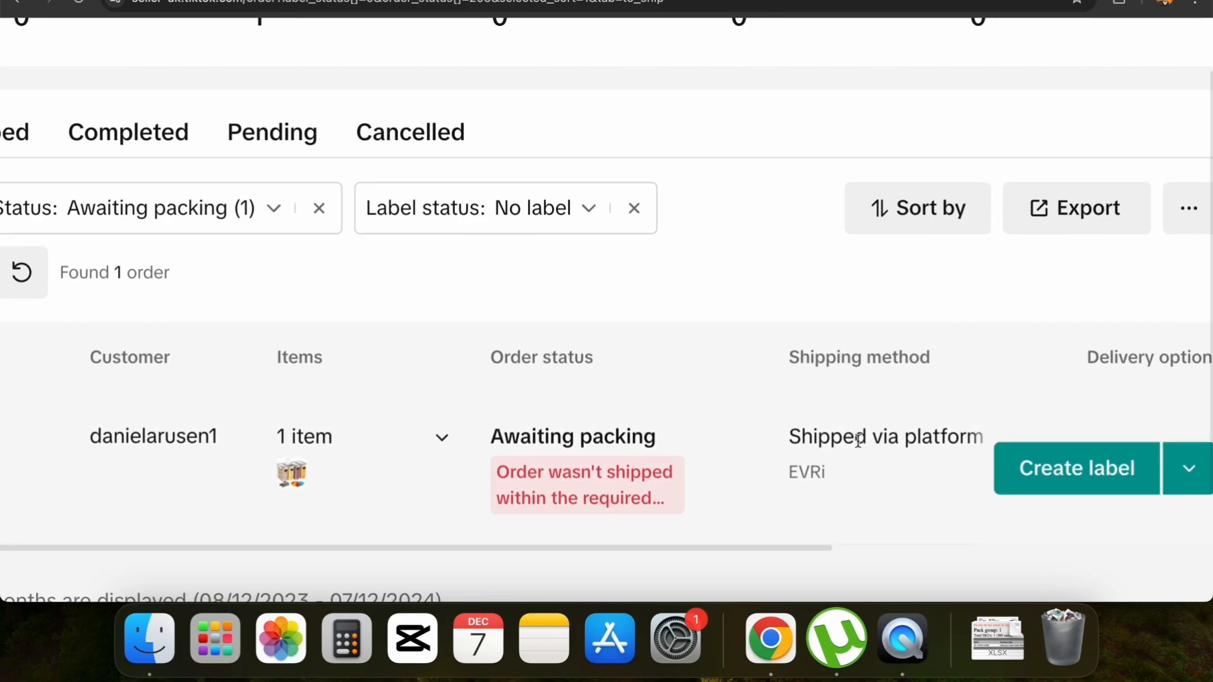
scroll(858, 440, right, 5)
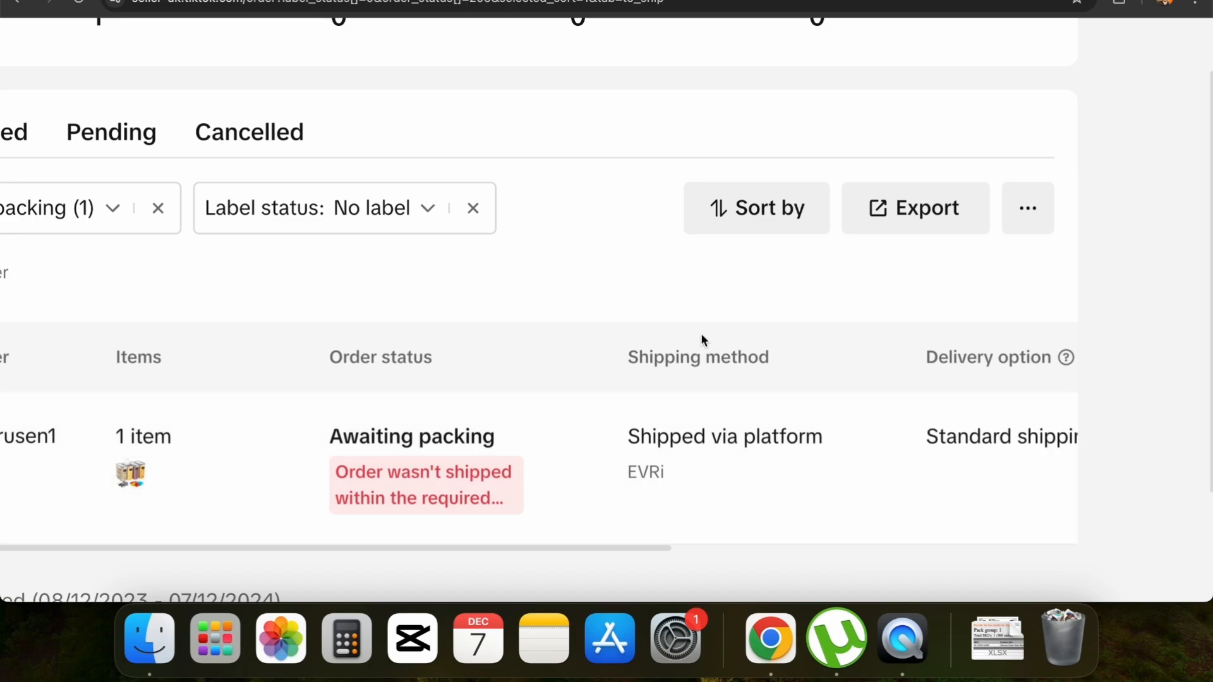
mouse_move(664, 437)
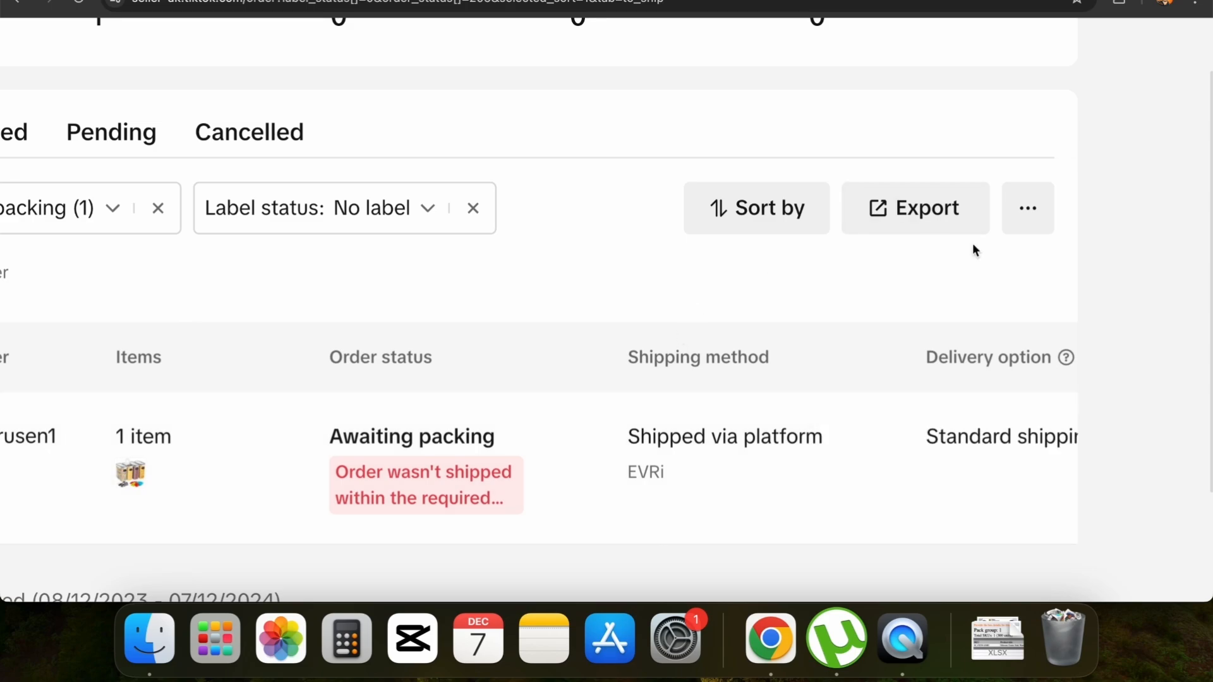
Start creating a label for the order awaiting packing and proceed to the default collection method setup
click(900, 471)
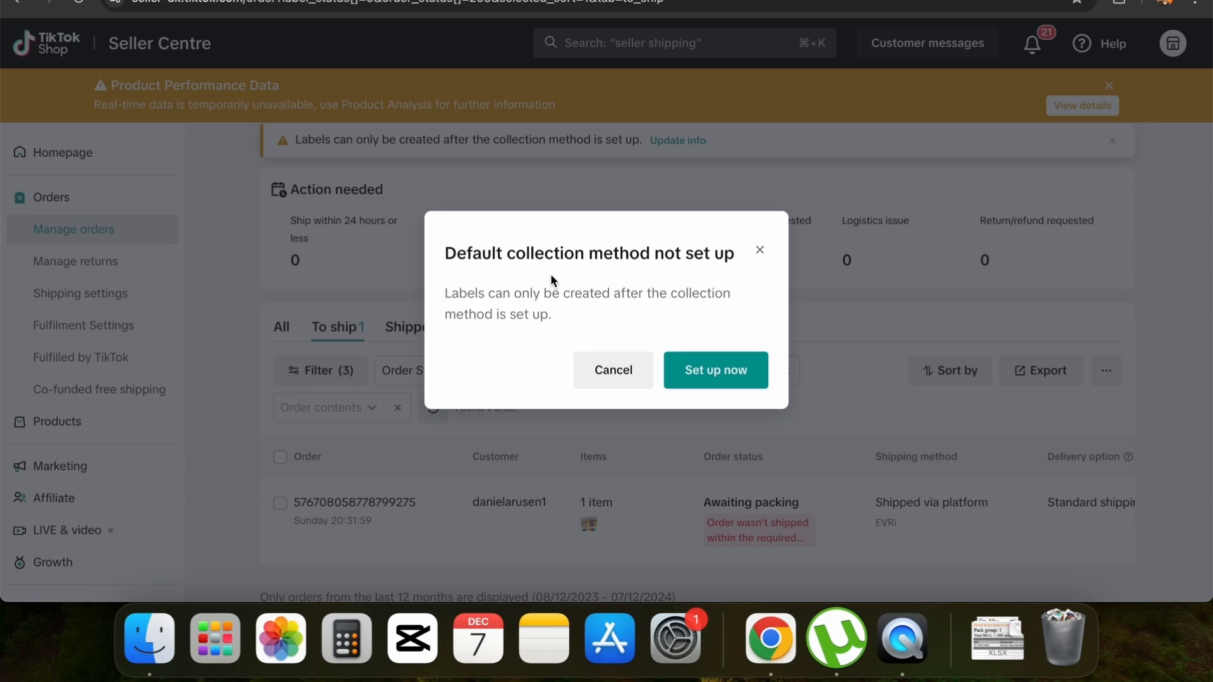
scroll(551, 276, up, 5)
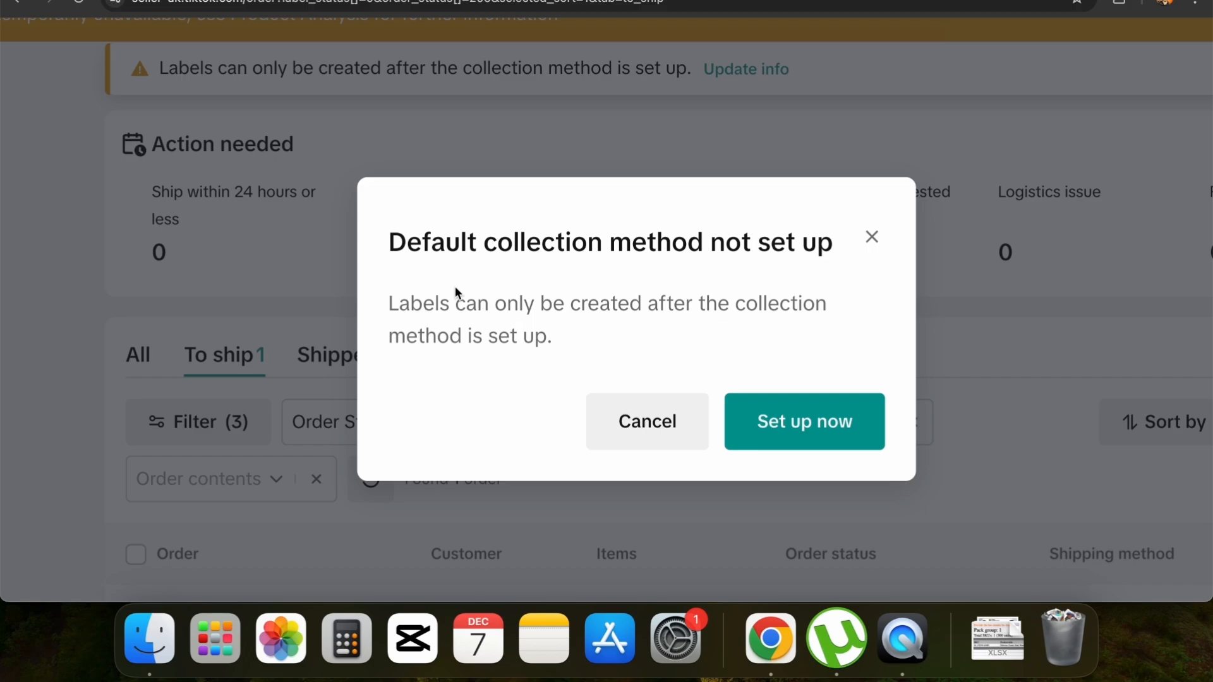
click(848, 433)
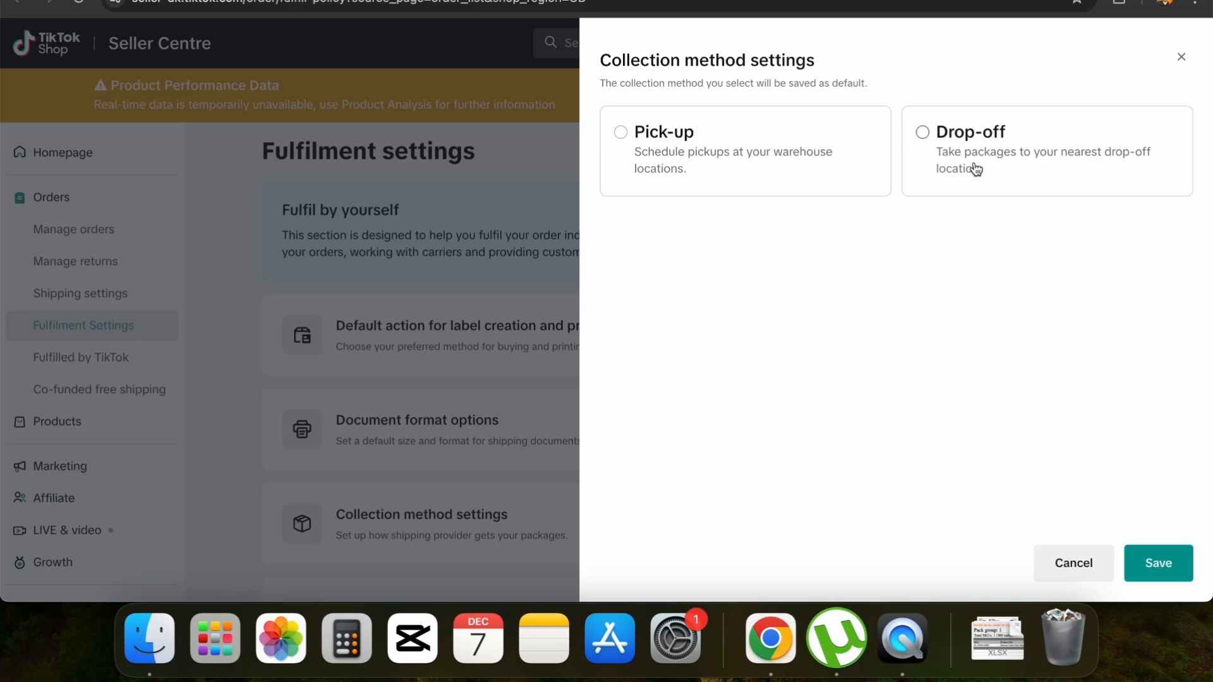
Save Pick-up as the default collection method, with the next business day as pickup date and 08:00-18:00 as pickup time
click(720, 171)
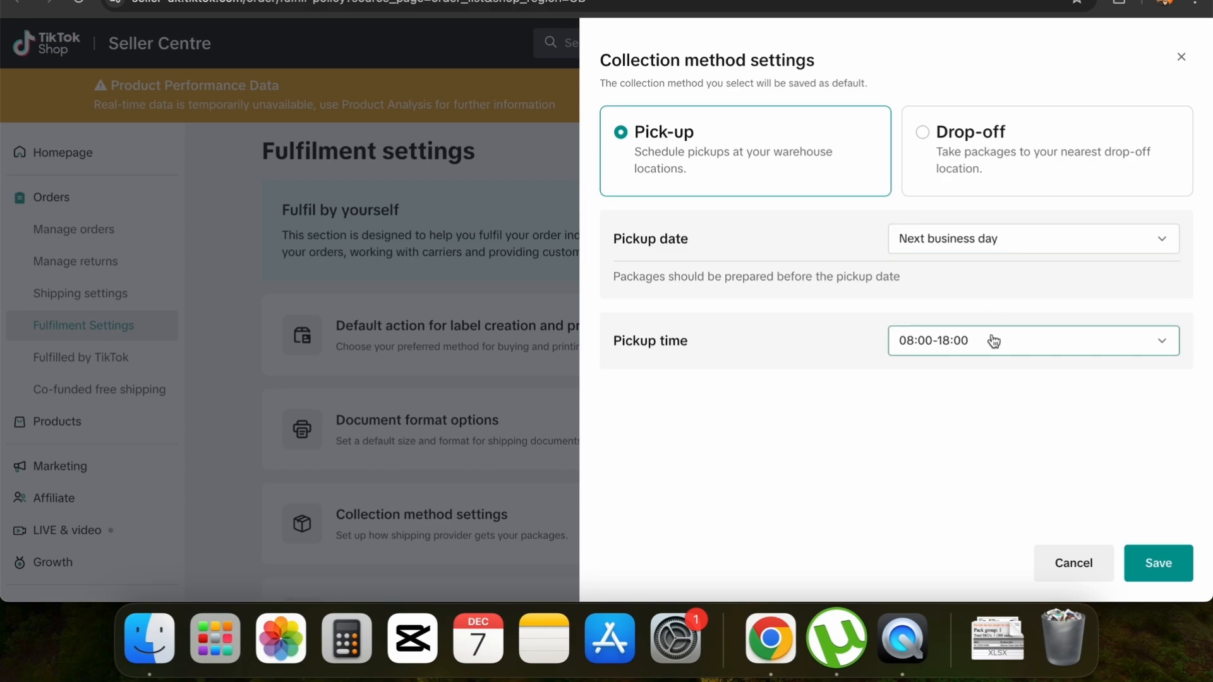
click(1018, 344)
click(971, 496)
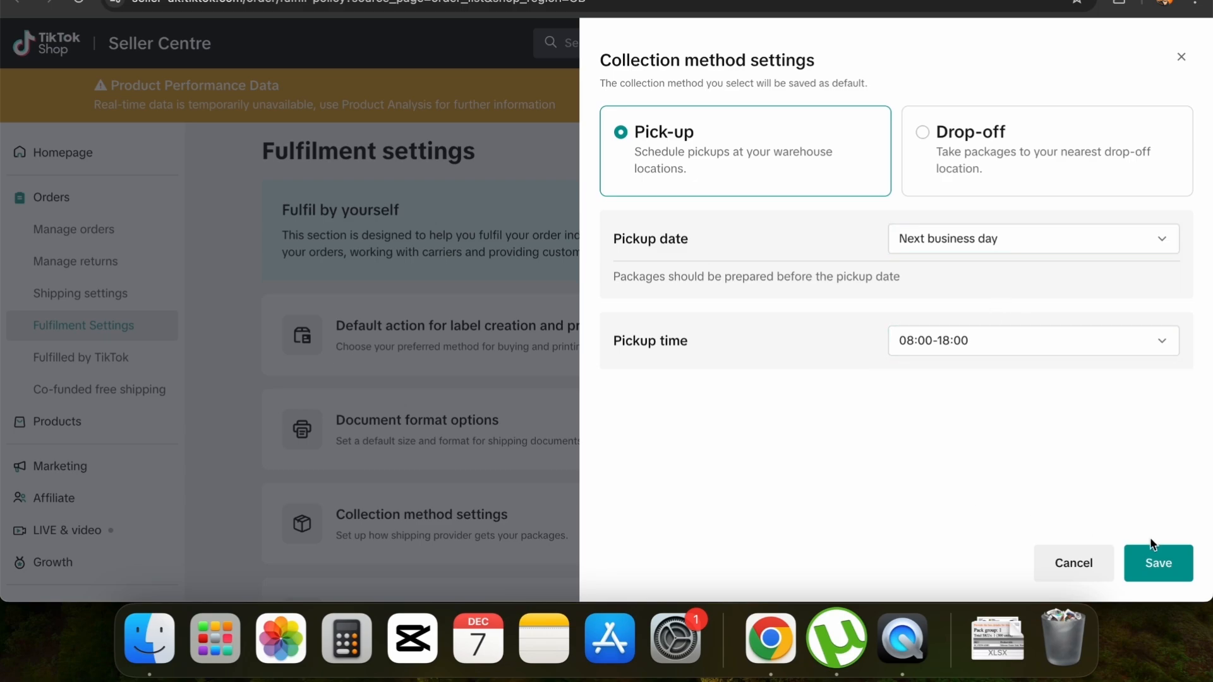
click(1159, 562)
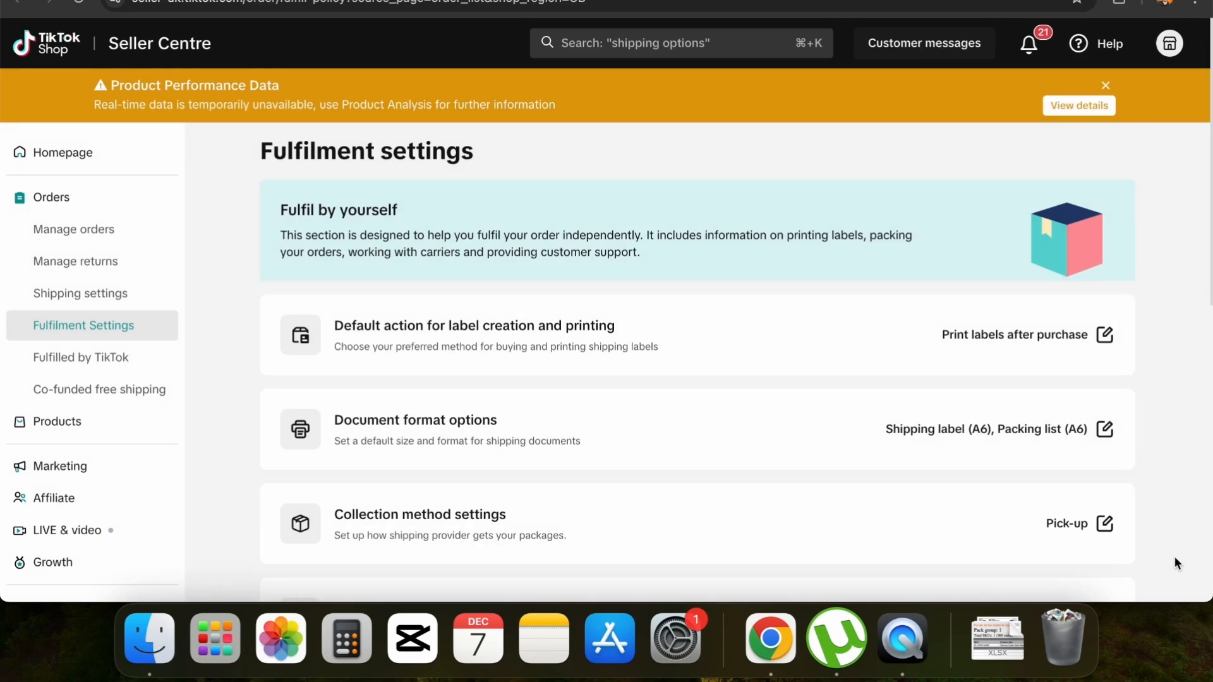
Dismiss the replacement feature notice and review the collection, refund, replacement and cancellation options in the fulfilment settings
scroll(991, 426, down, 3)
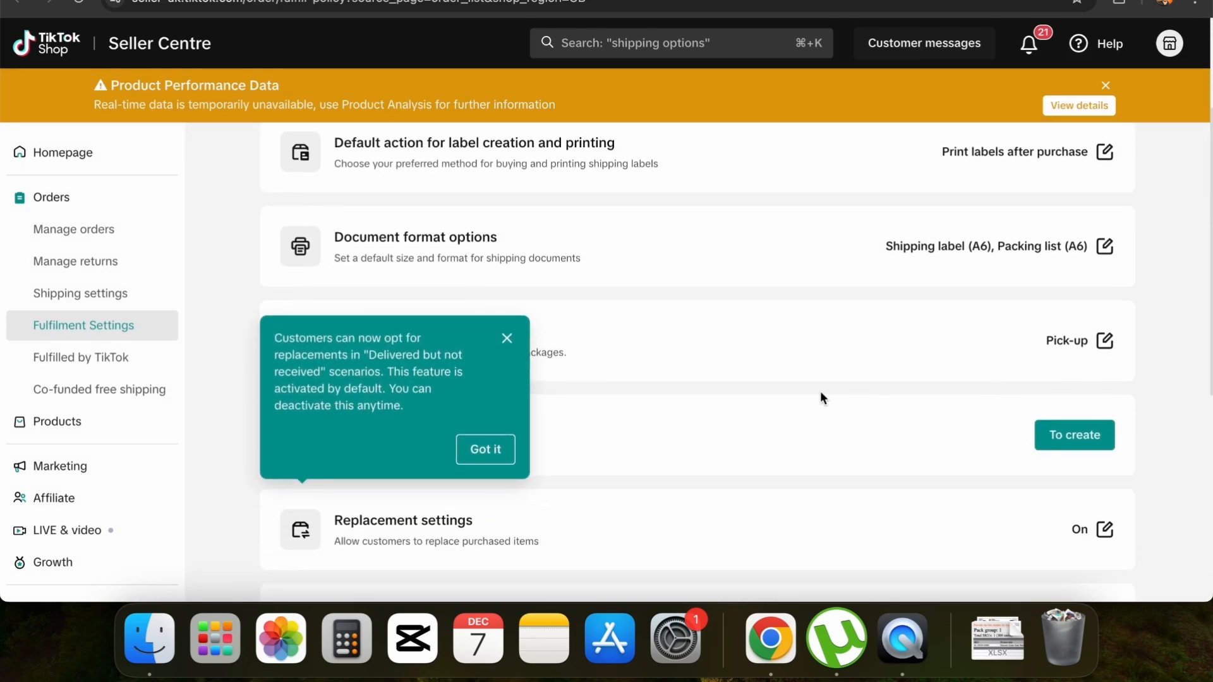
click(486, 450)
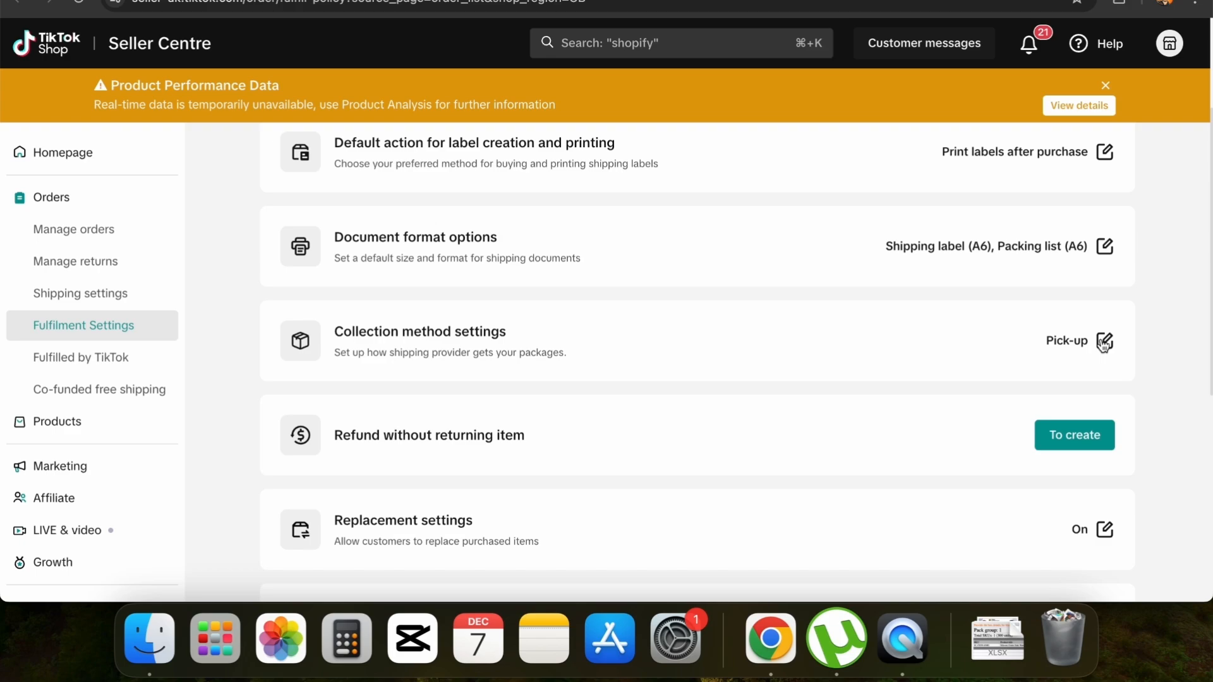
scroll(816, 441, down, 2)
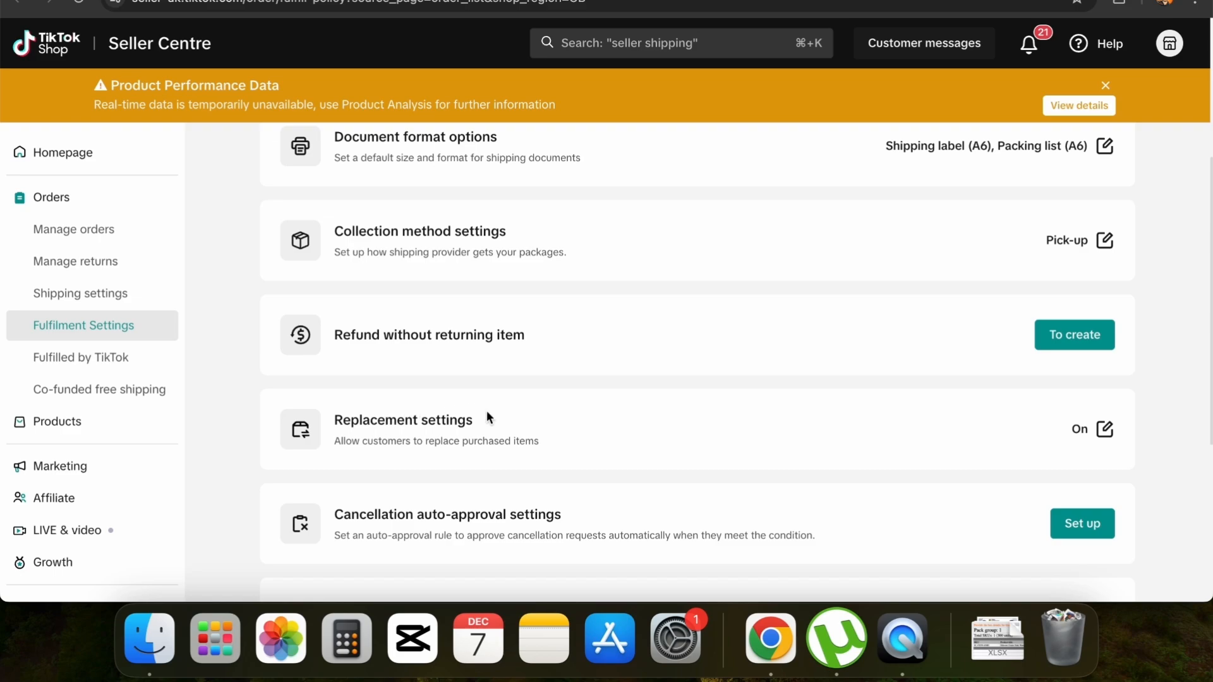
scroll(469, 482, down, 3)
scroll(469, 482, up, 8)
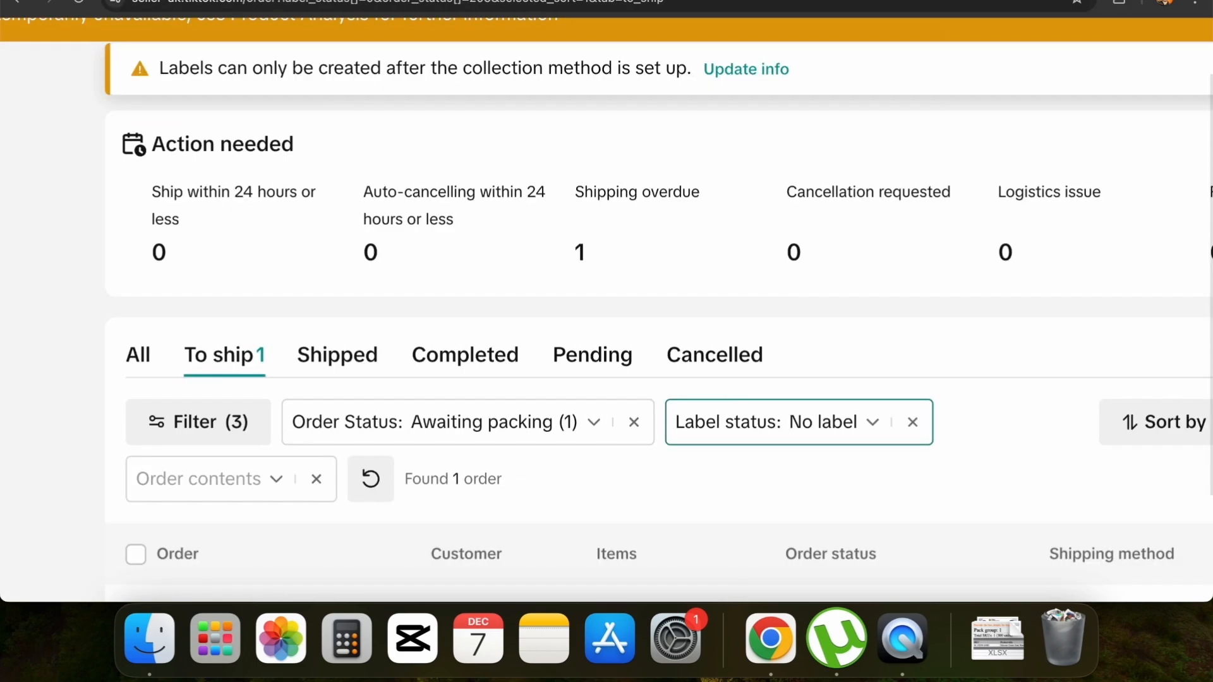
Start creating the shipping label for the awaiting-packing order in the To ship list
scroll(908, 343, right, 5)
scroll(908, 343, down, 6)
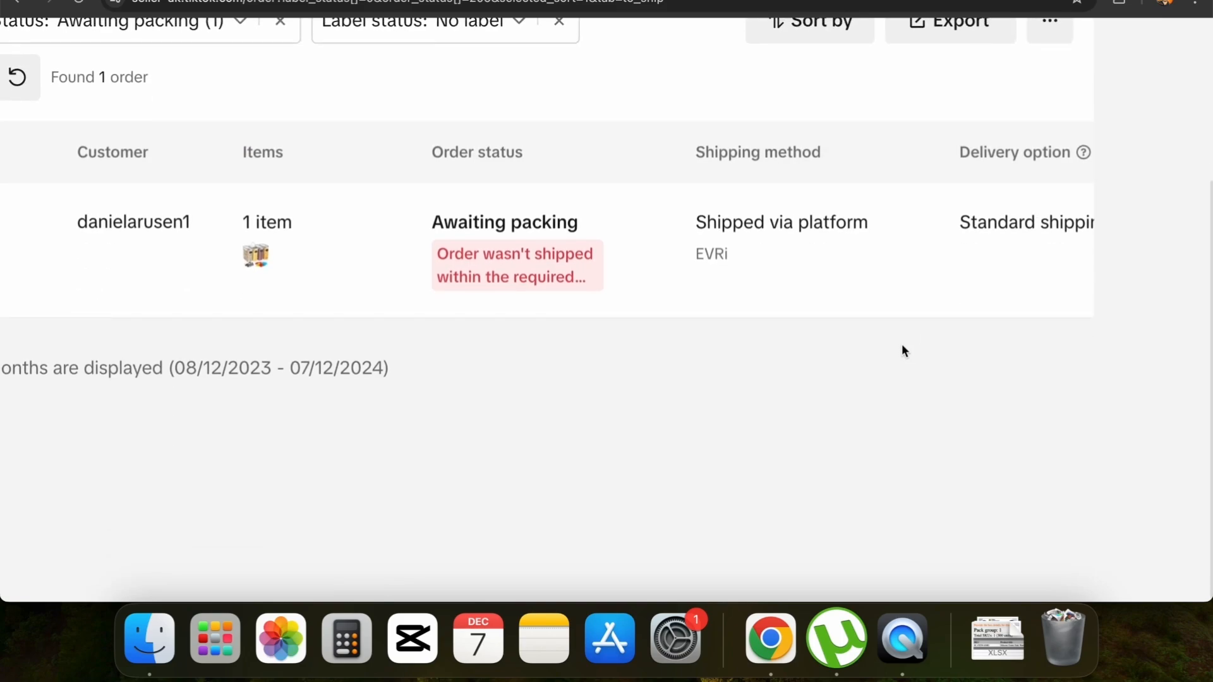
mouse_move(902, 252)
click(965, 252)
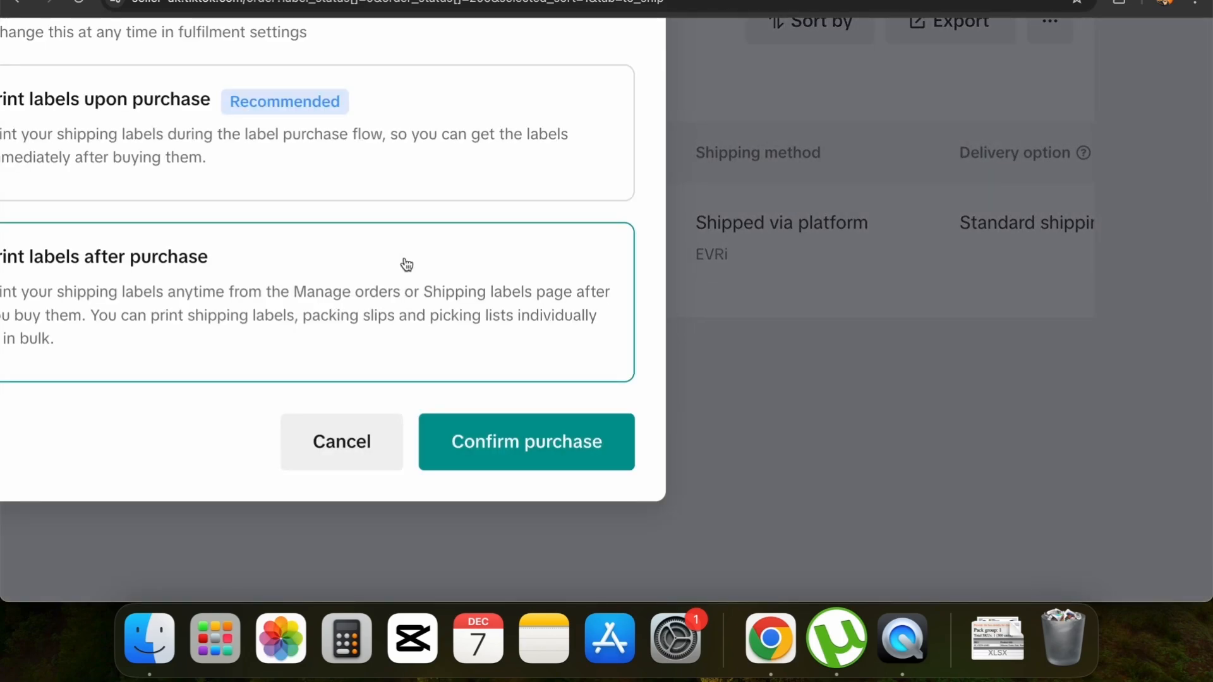
Review the default label printing actions and confirm the label purchase with Print labels after purchase
scroll(407, 264, up, 5)
scroll(407, 264, left, 5)
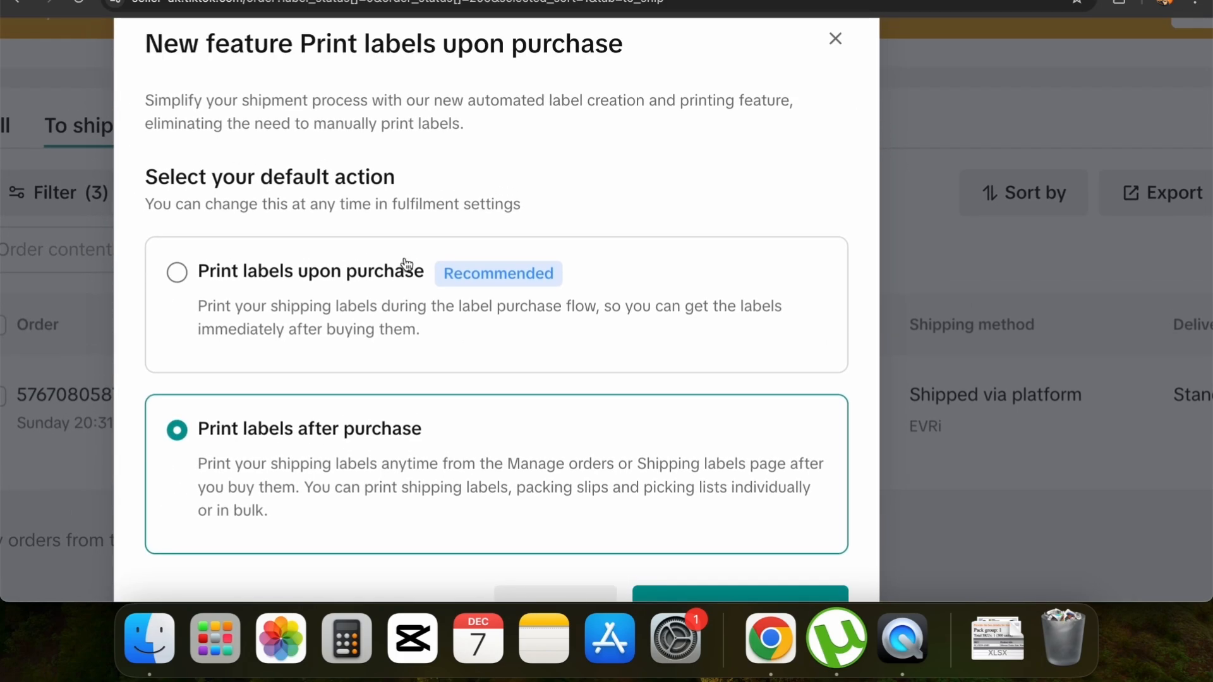
scroll(407, 265, up, 2)
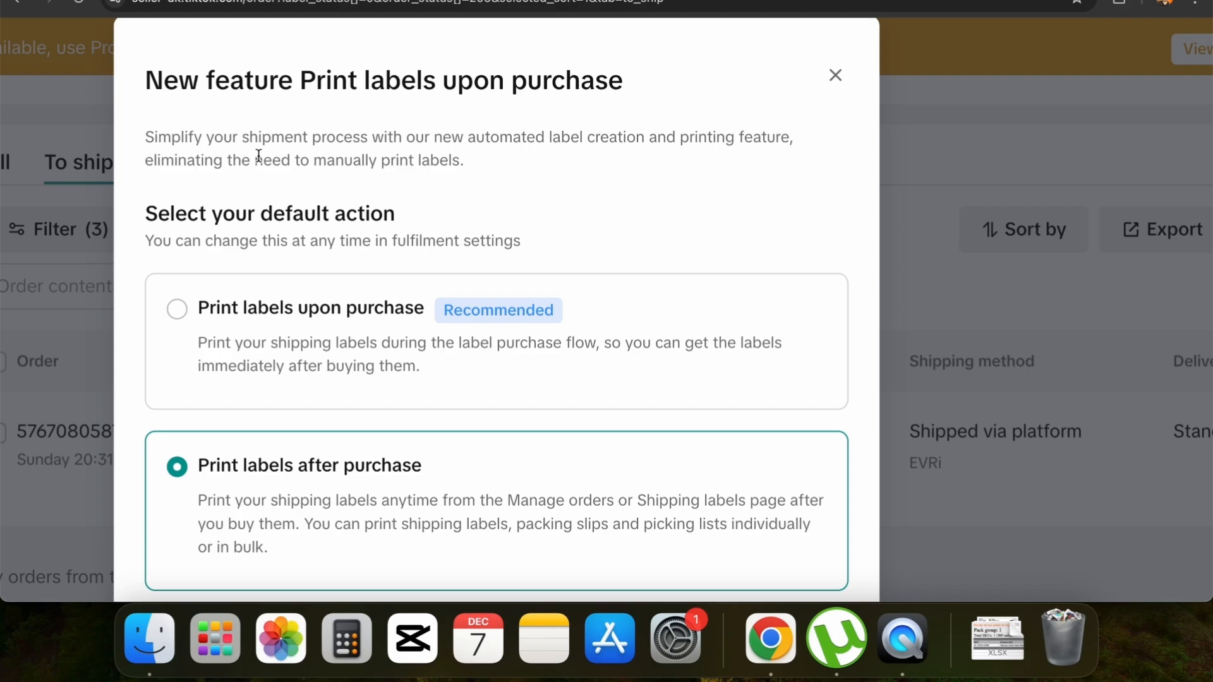
scroll(254, 300, down, 1)
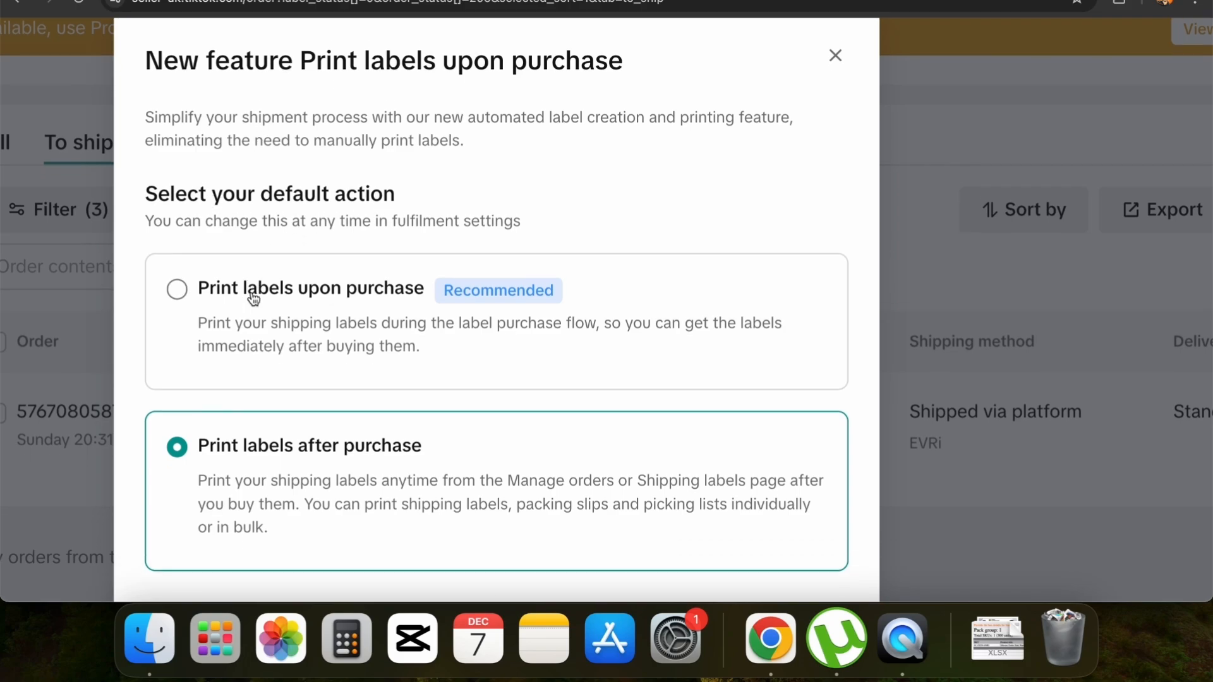
scroll(253, 297, down, 2)
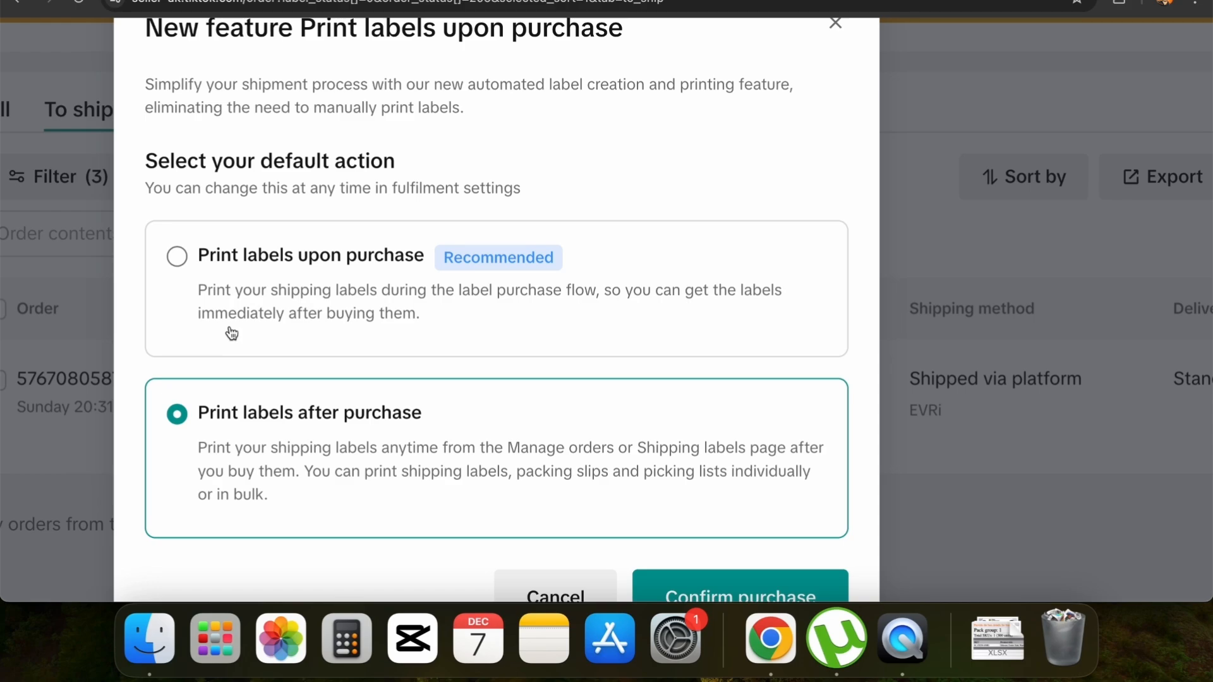
scroll(232, 333, down, 3)
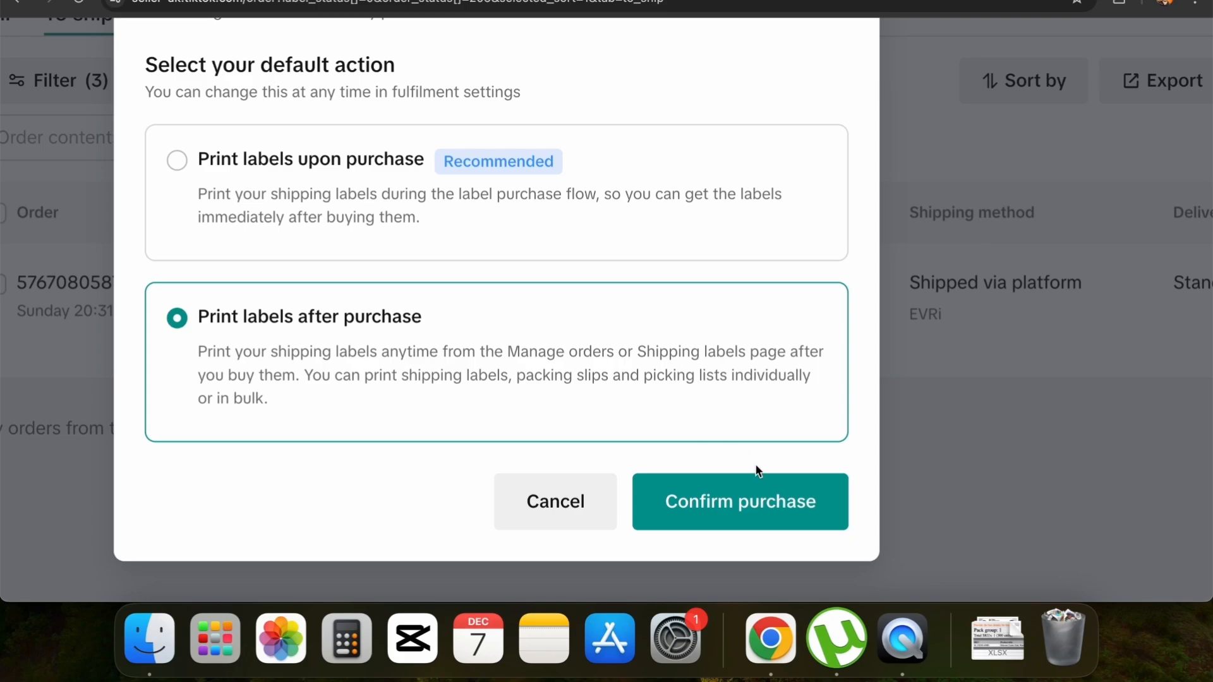
click(741, 499)
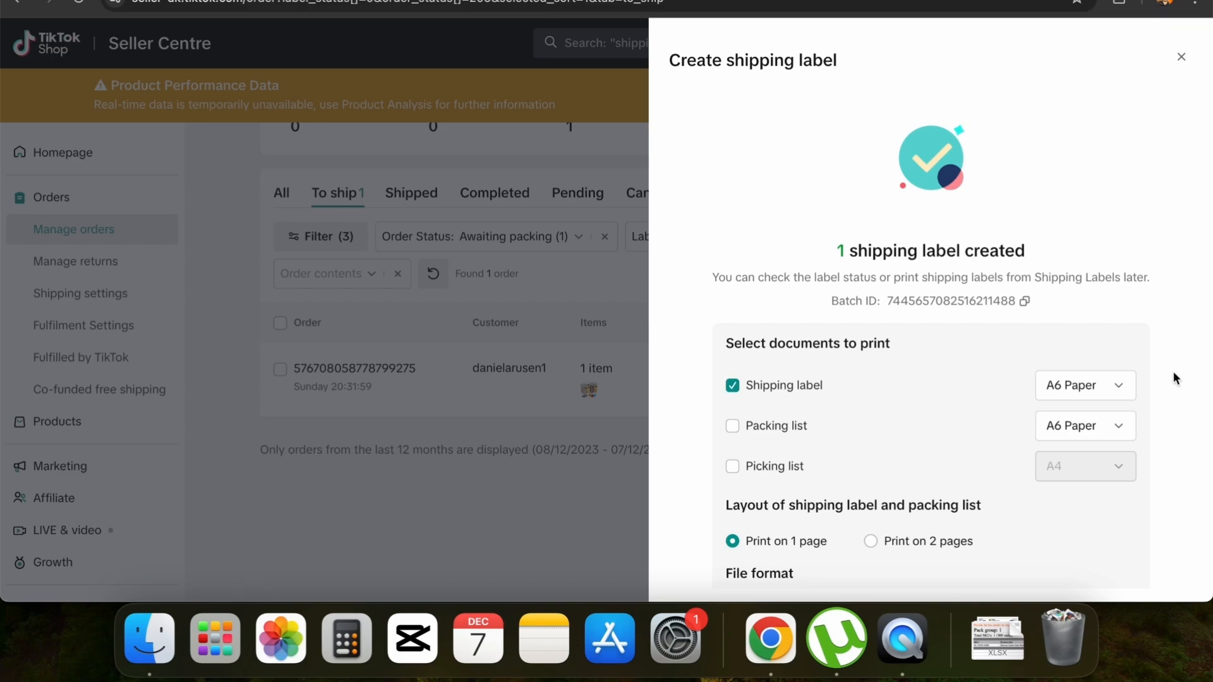
Choose A6 Paper for the shipping label and view the created label on the Shipping Labels page
click(1110, 395)
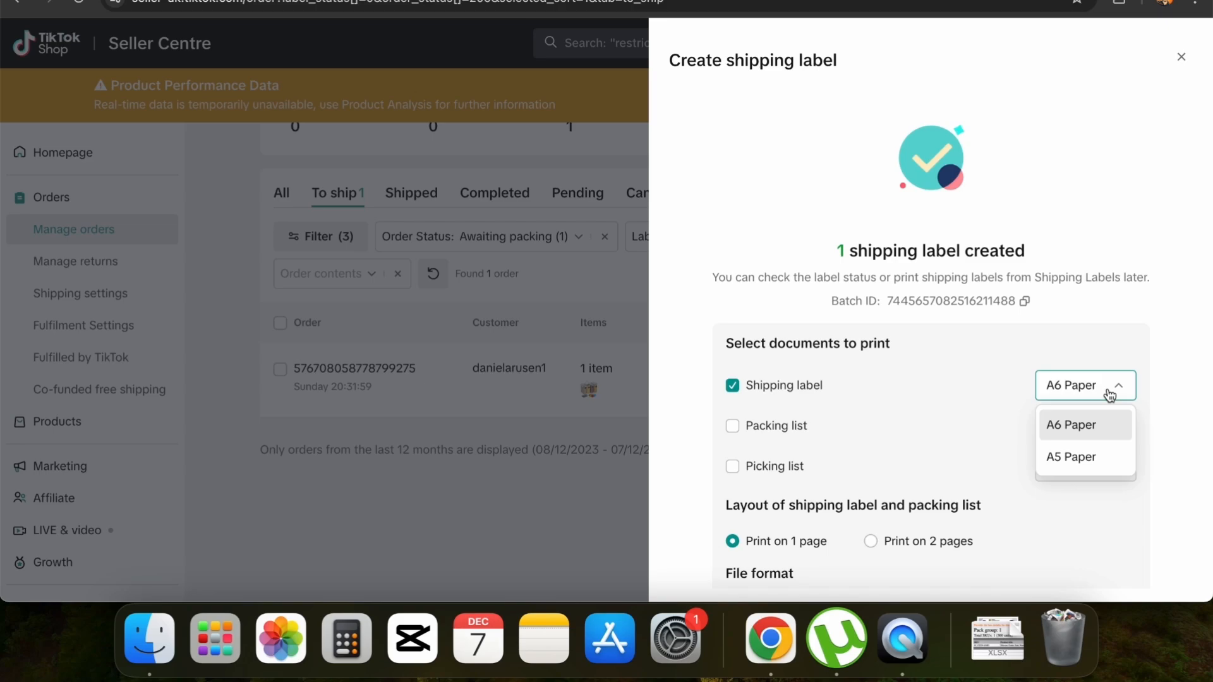
click(1087, 431)
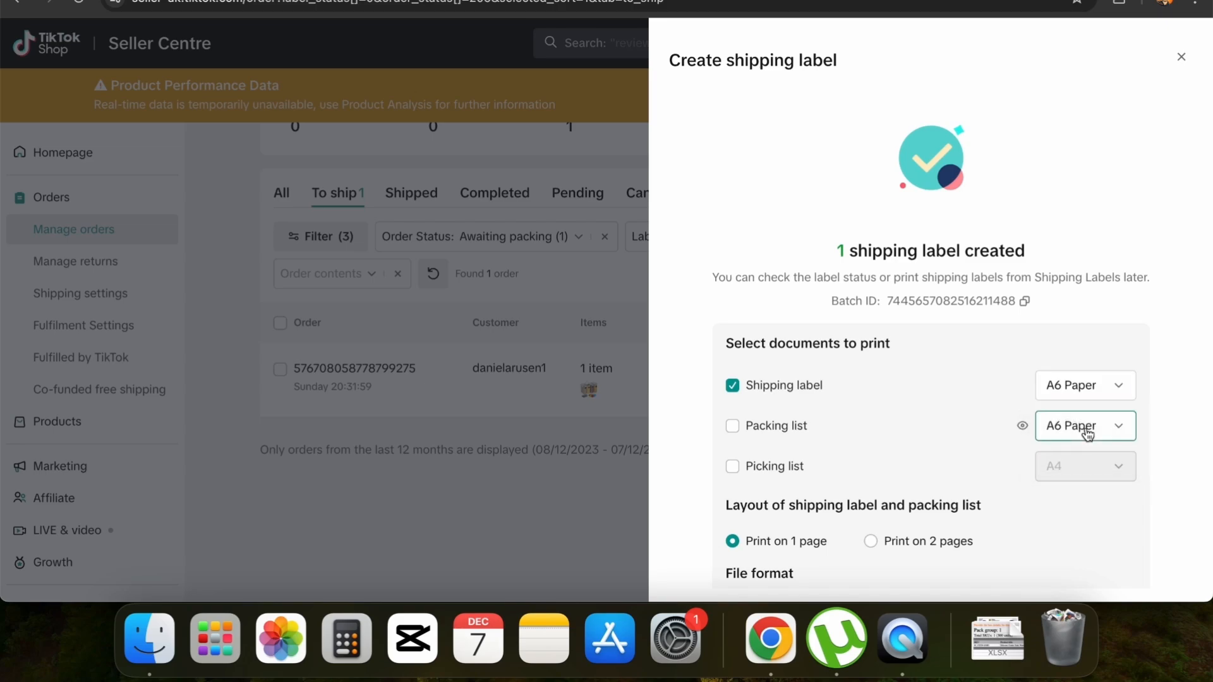
scroll(1096, 417, down, 2)
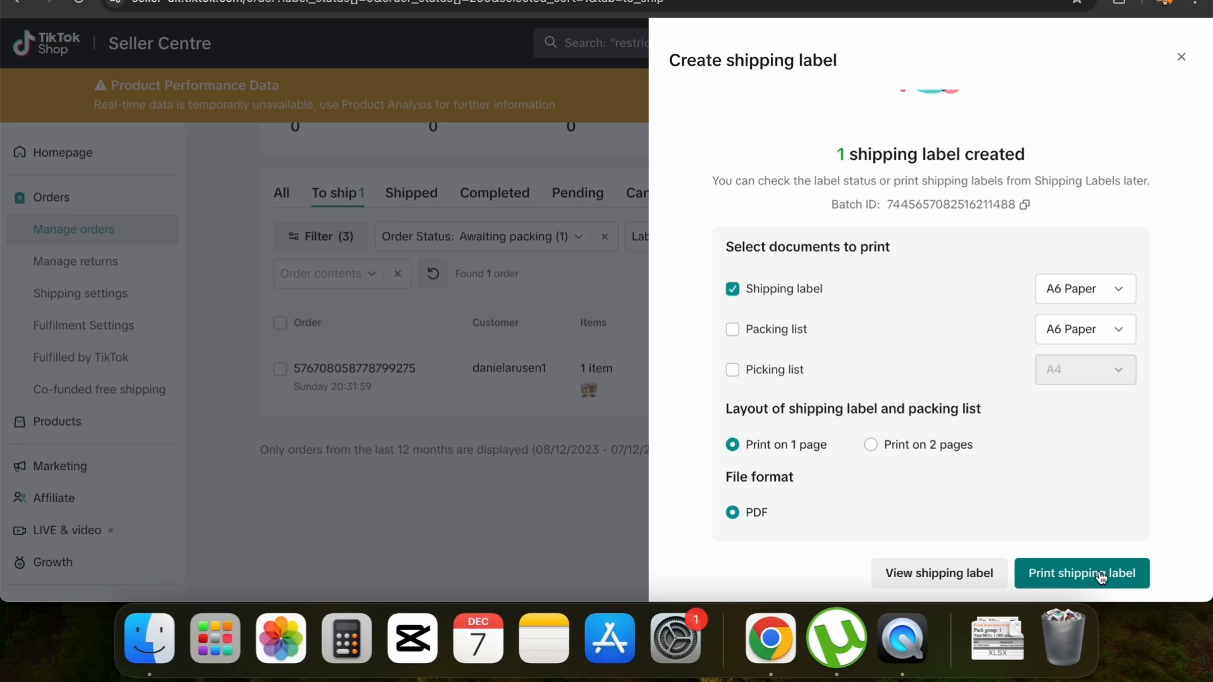
click(973, 574)
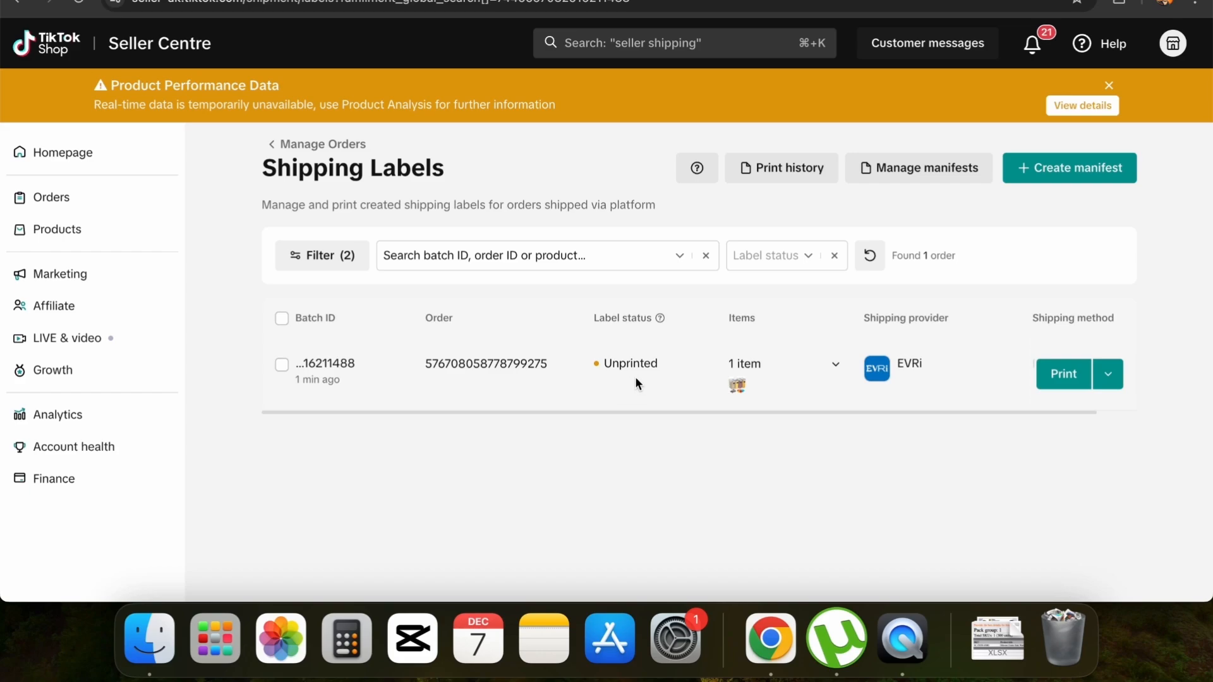
Print the order's shipping label as a PDF on A6 Paper with the 1-page layout, and close the generated document
click(1064, 379)
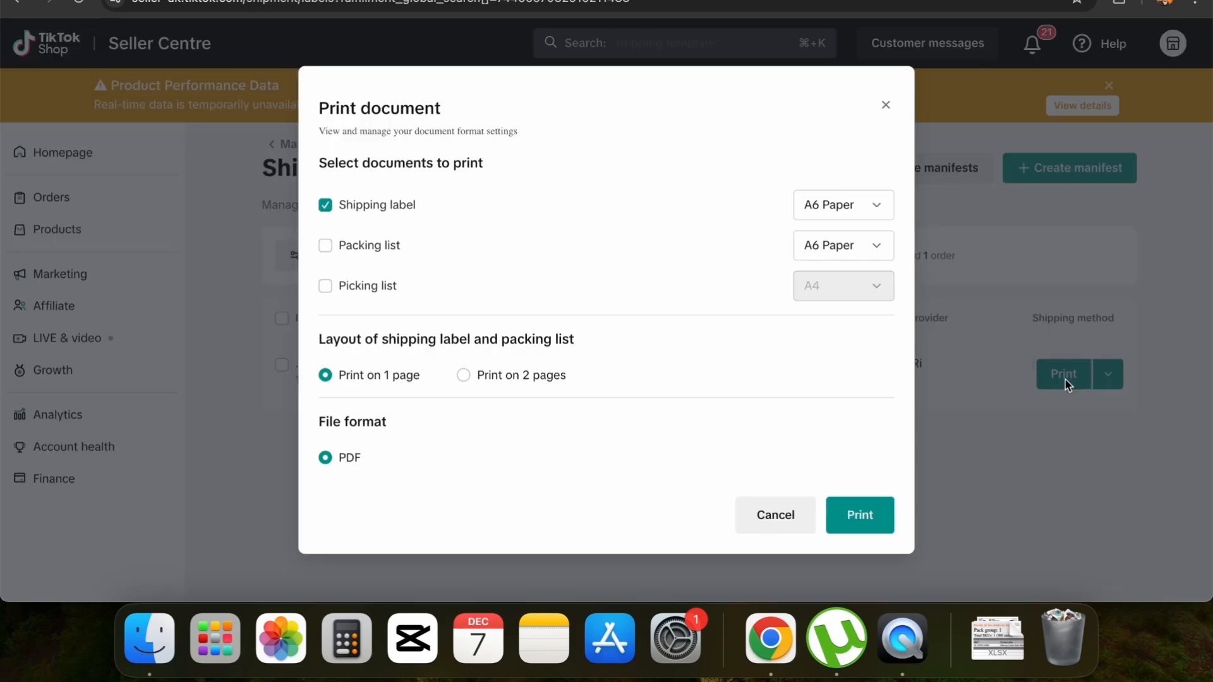
click(865, 518)
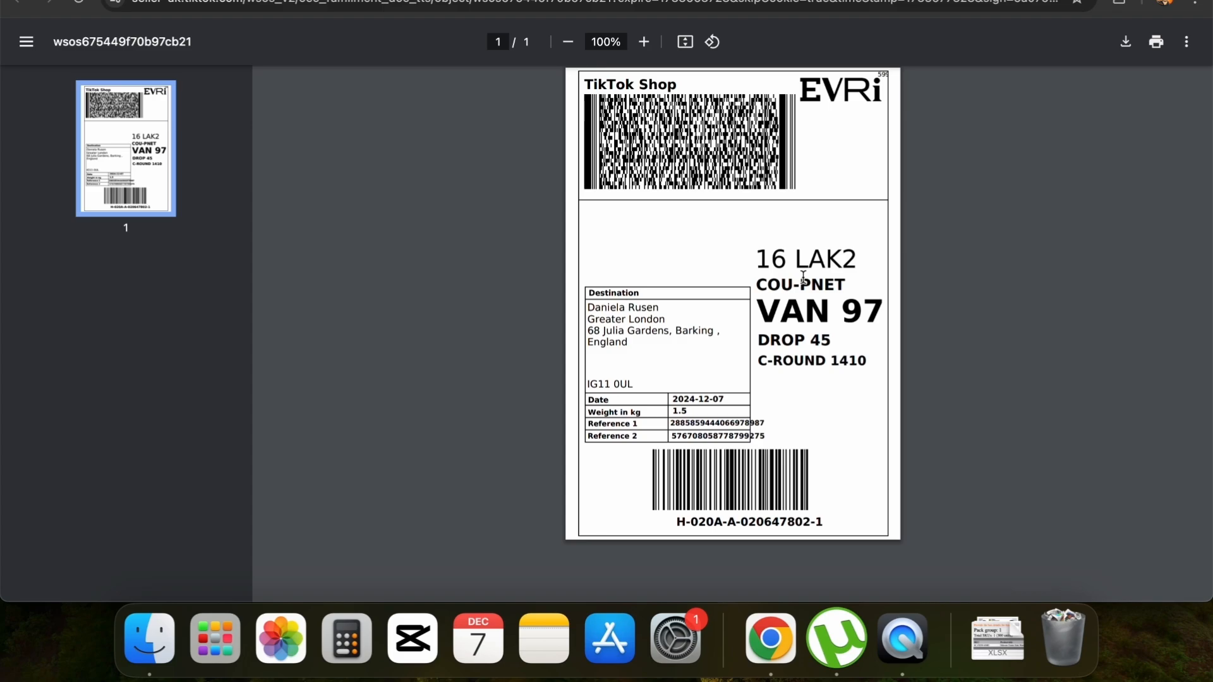
key(super+w)
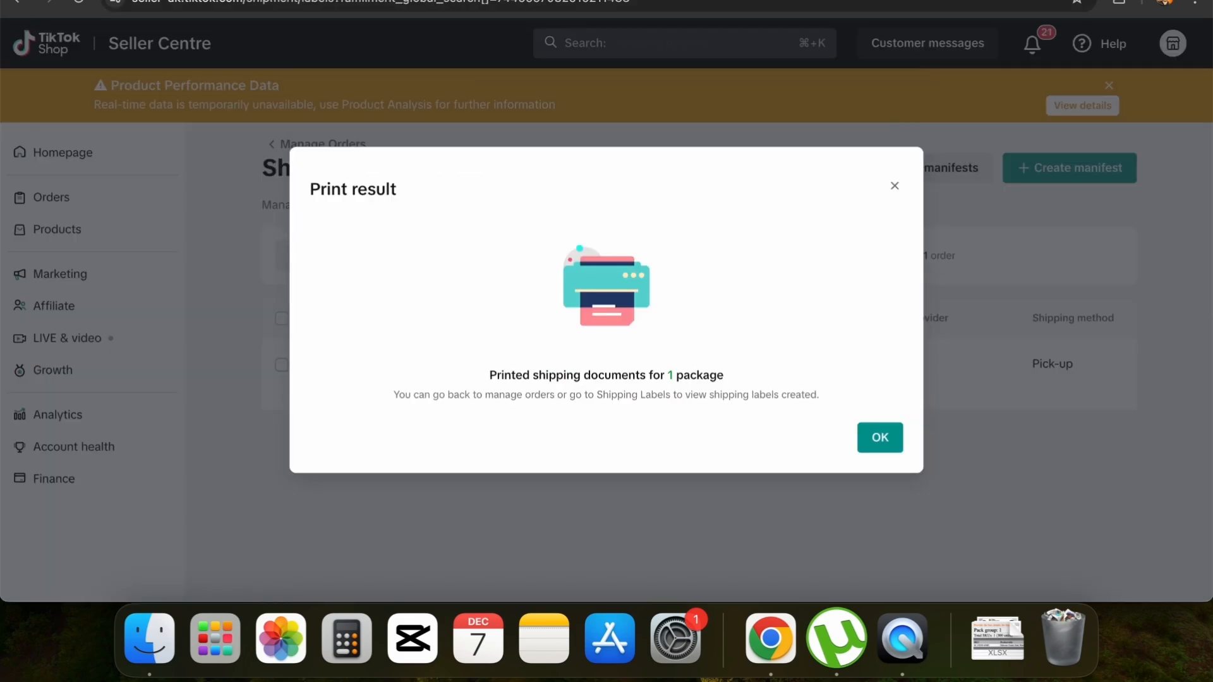